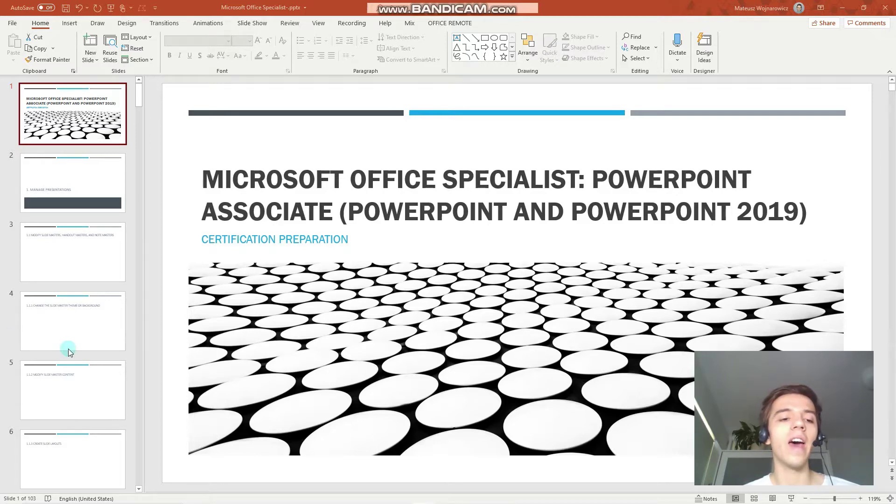
- Scroll the thumbnails and view slide 19 and slide 20, '1.4.1 Create Custom Slide Shows'
scroll(65, 351, "down", 10)
scroll(67, 355, "down", 4)
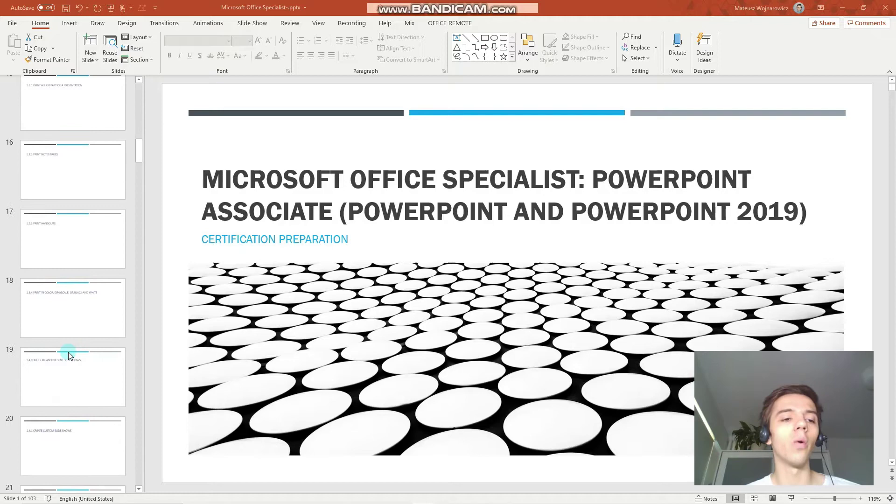
left_click(77, 443)
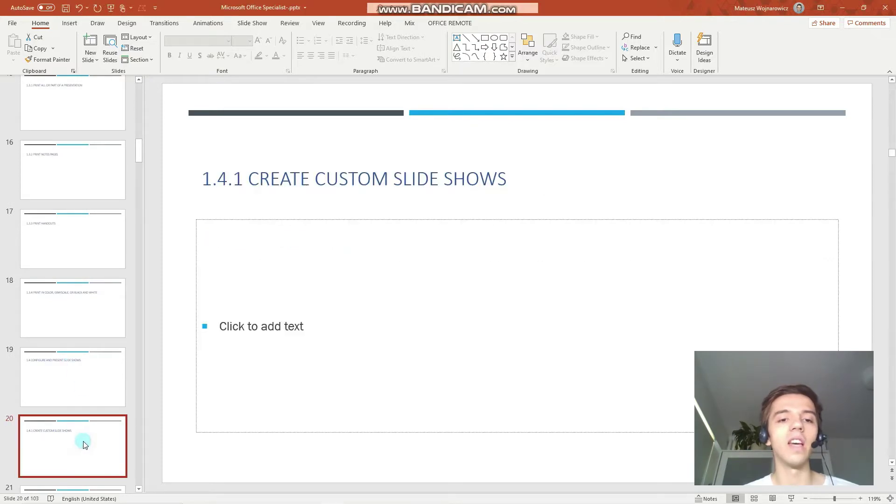
left_click(84, 397)
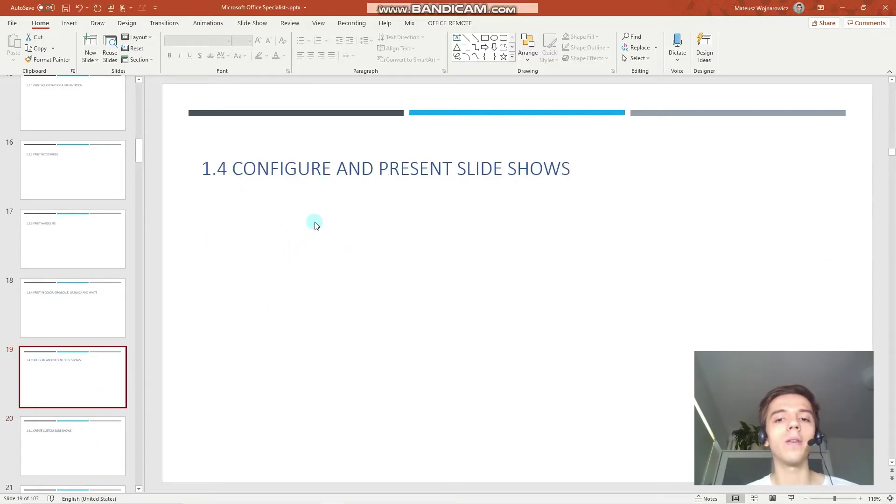
scroll(61, 378, "down", 3)
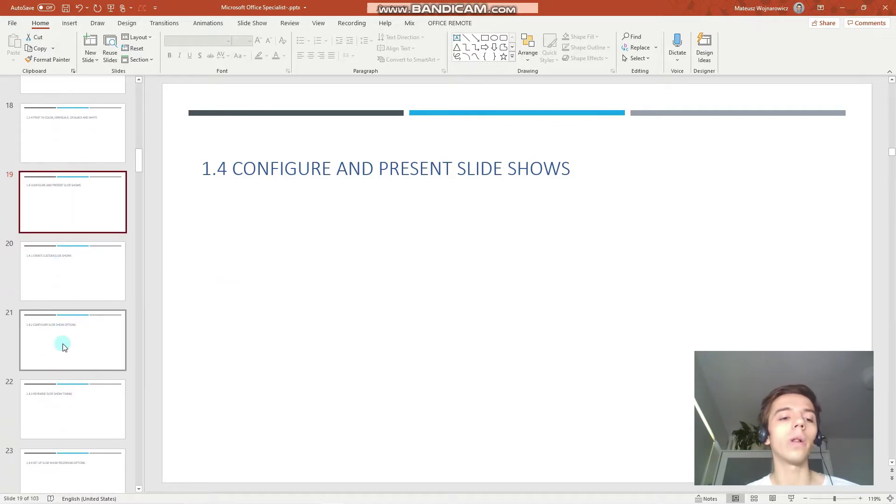
left_click(74, 288)
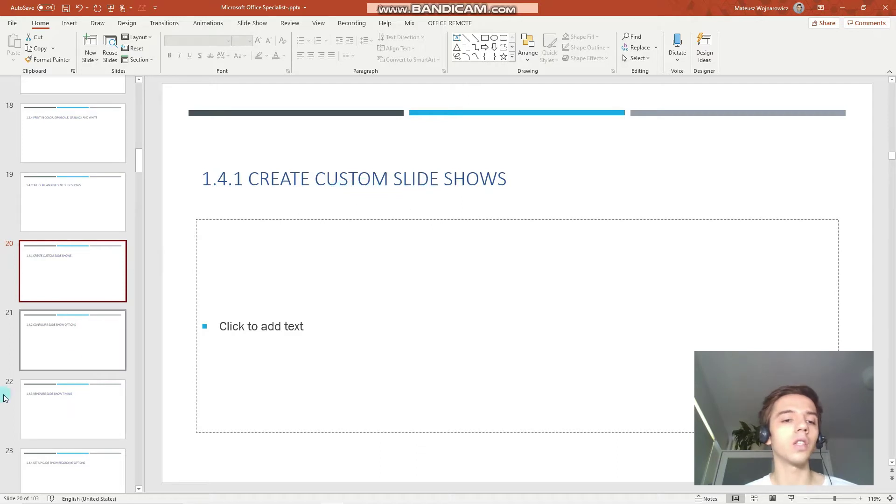
- Review slides 21–23, then return to slide 20 with the Slide Show tools showing
left_click(34, 344)
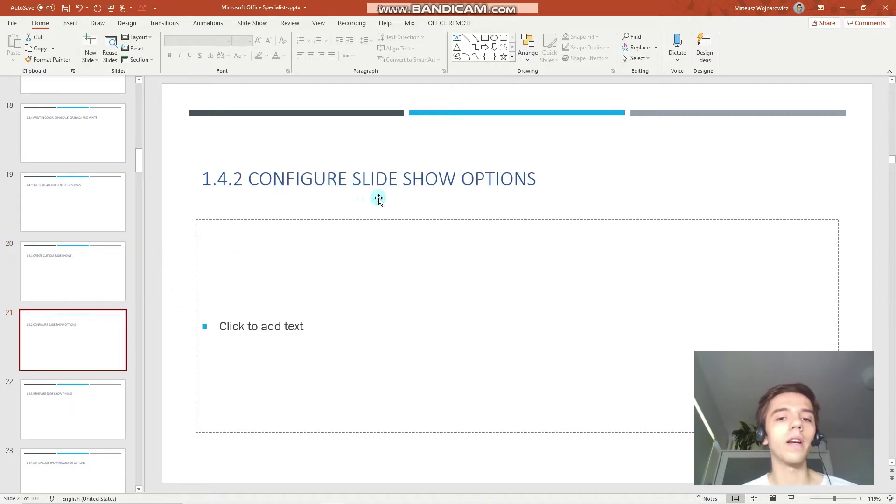
left_click(117, 410)
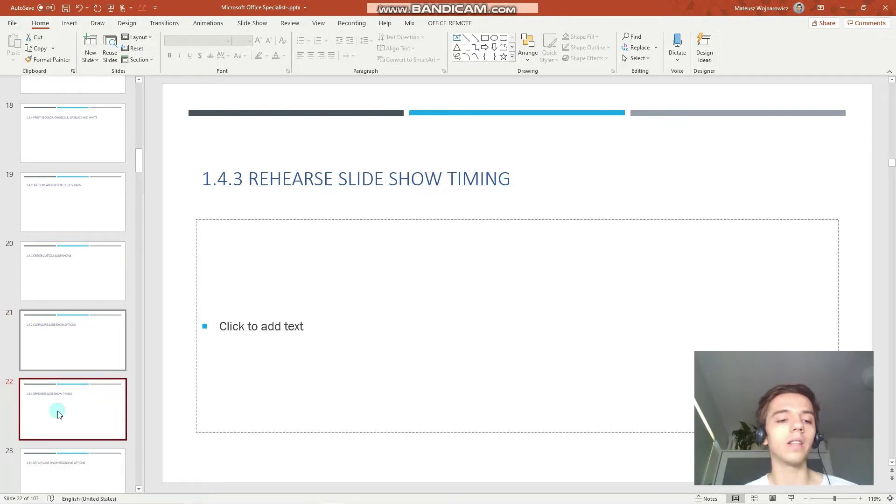
left_click(58, 461)
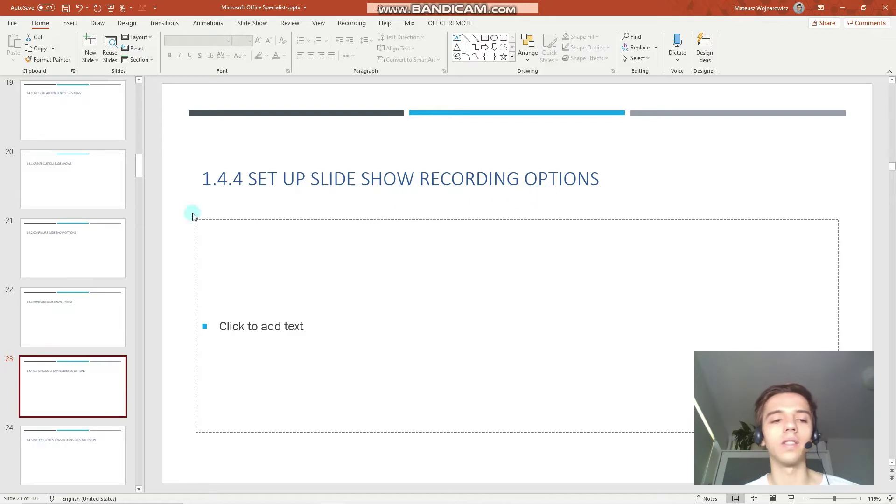
left_click(110, 168)
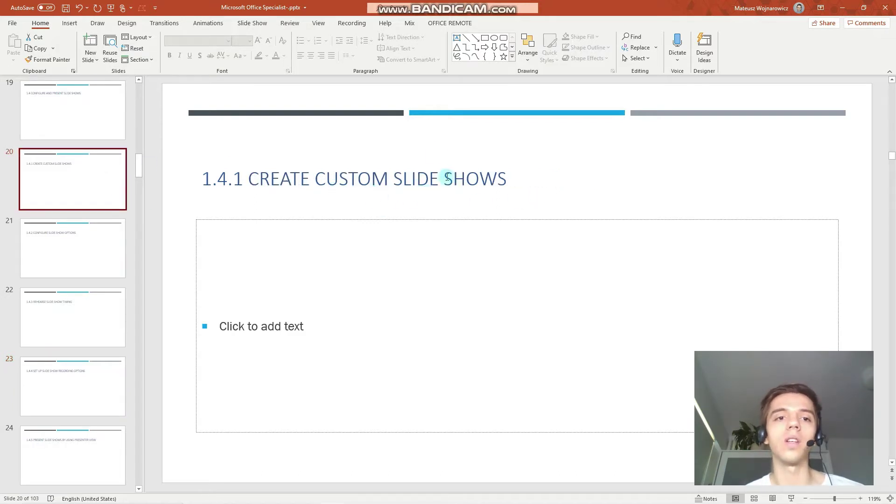
left_click(266, 28)
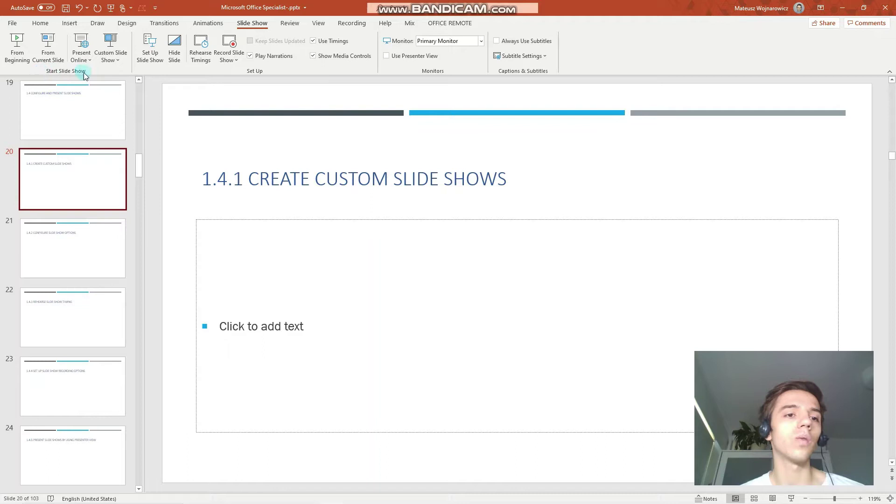
- Bring up the empty Custom Shows list via Custom Slide Show and move it higher on screen
left_click(116, 39)
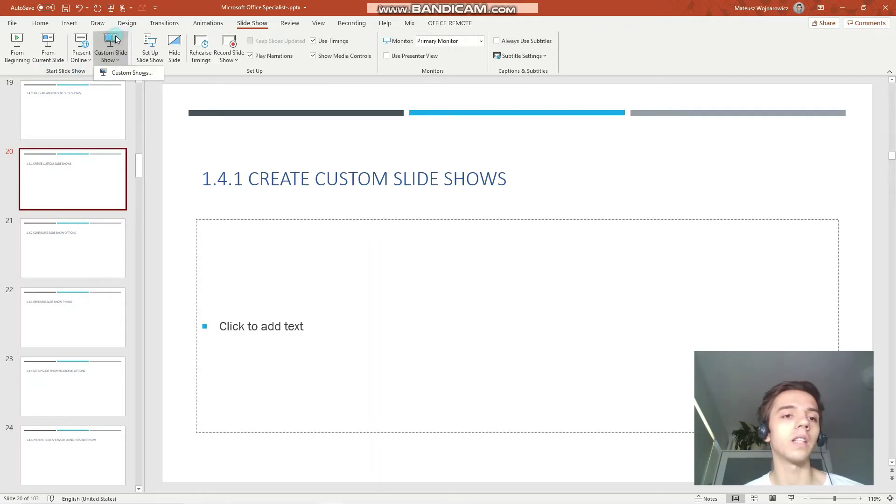
left_click(117, 73)
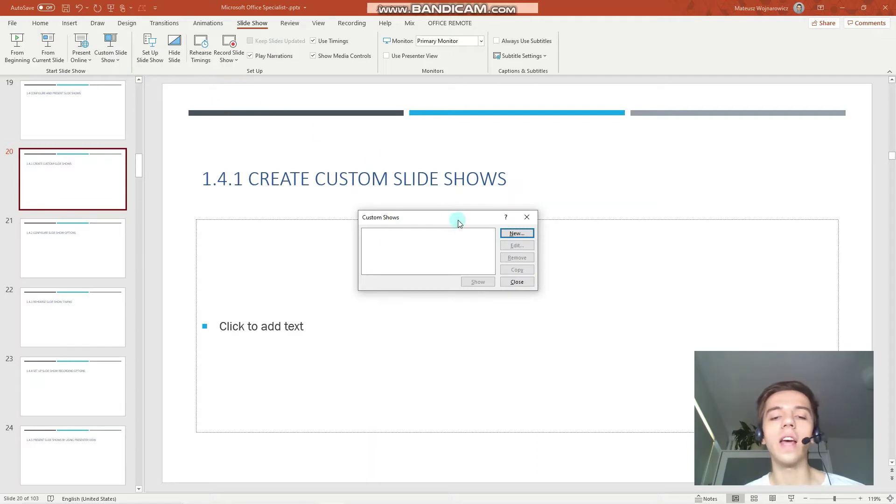
left_click_drag(458, 220, 465, 183)
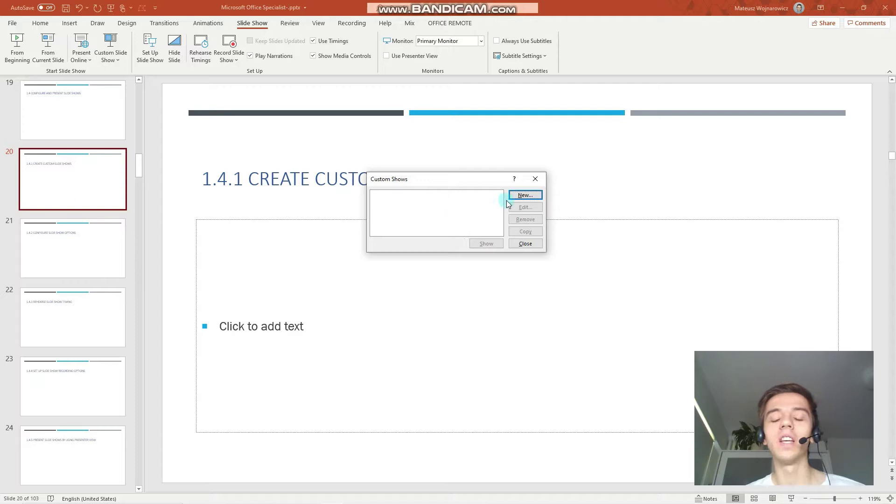
- Start a new custom show named 'A first few slides' and tick slides 1, 3, 4 and 6
left_click(520, 196)
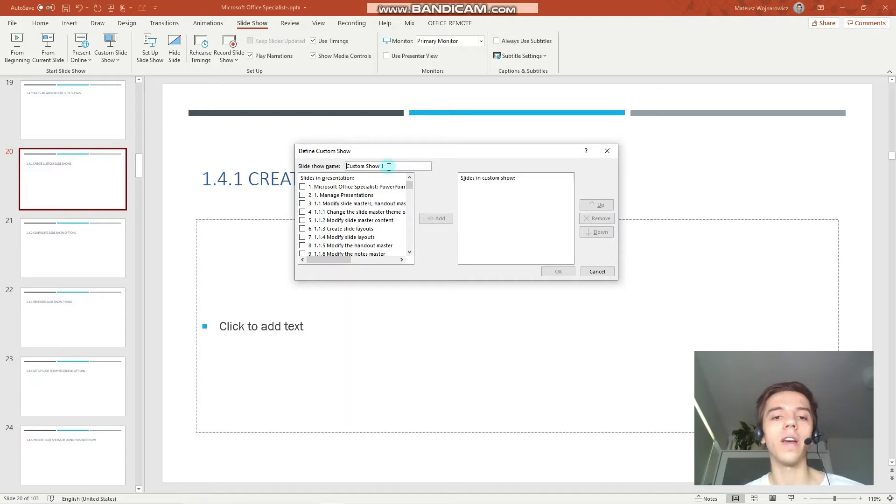
left_click_drag(389, 167, 337, 165)
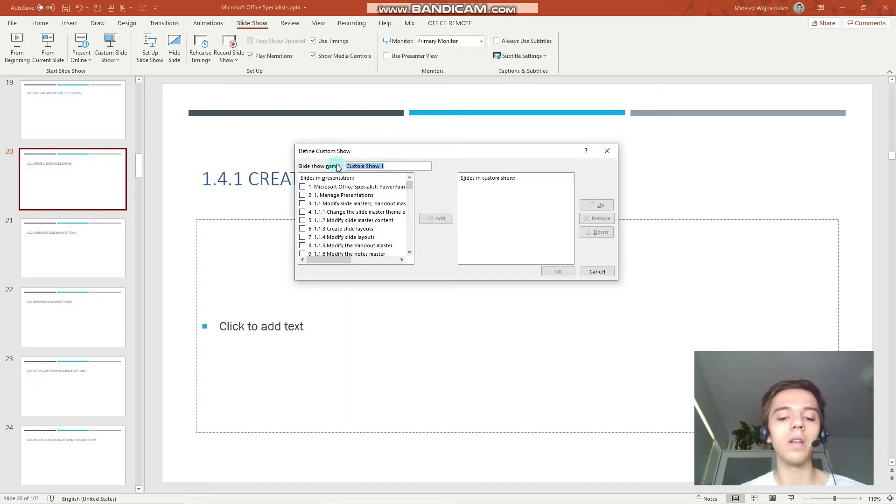
type("A first few slides")
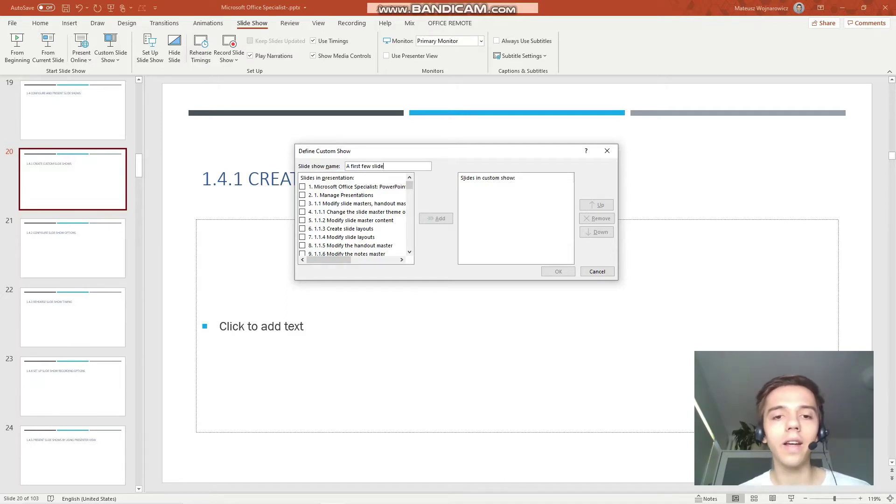
left_click(303, 187)
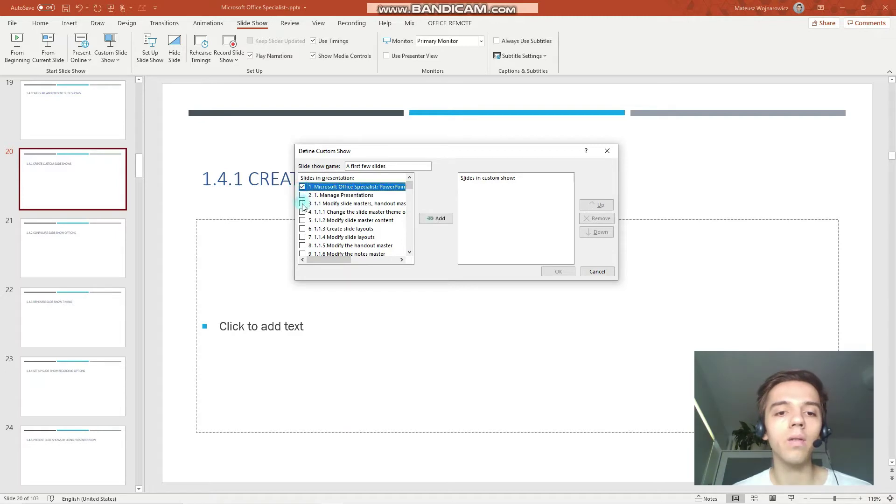
left_click(302, 204)
left_click(303, 212)
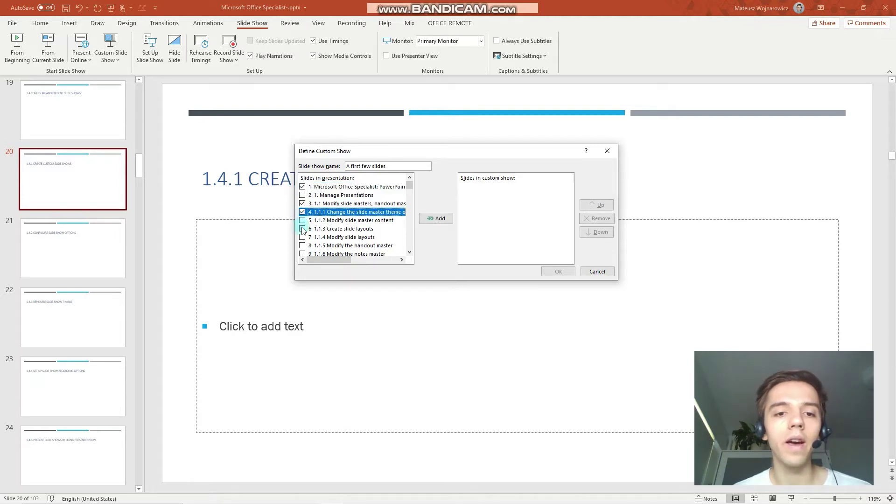
left_click(303, 229)
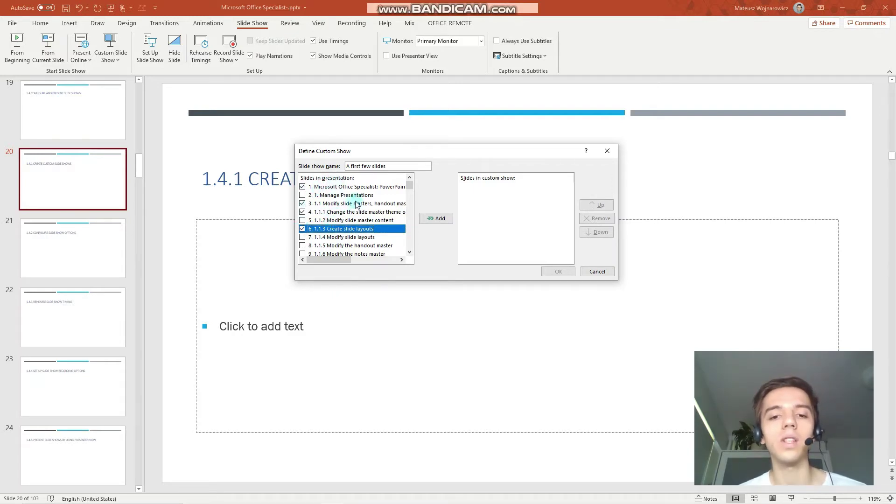
- Add the four slides to the show and move '1.1.3 Create slide layouts' up, then back last
left_click(440, 223)
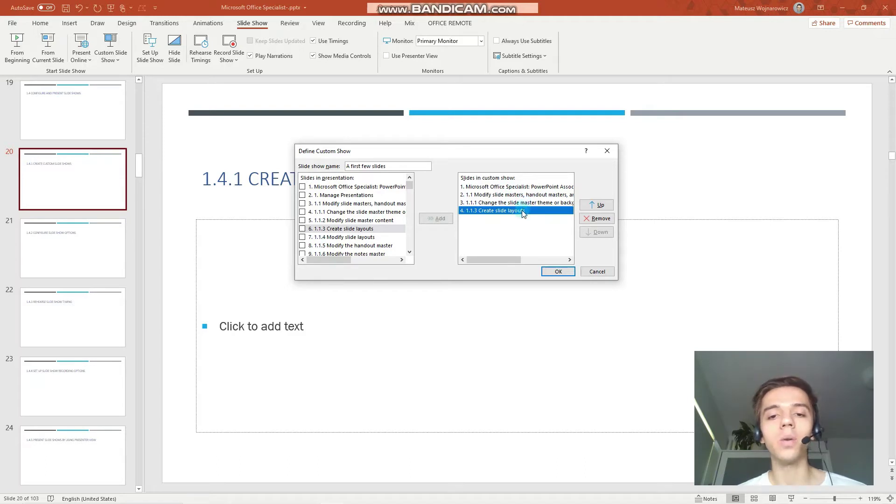
left_click(498, 205)
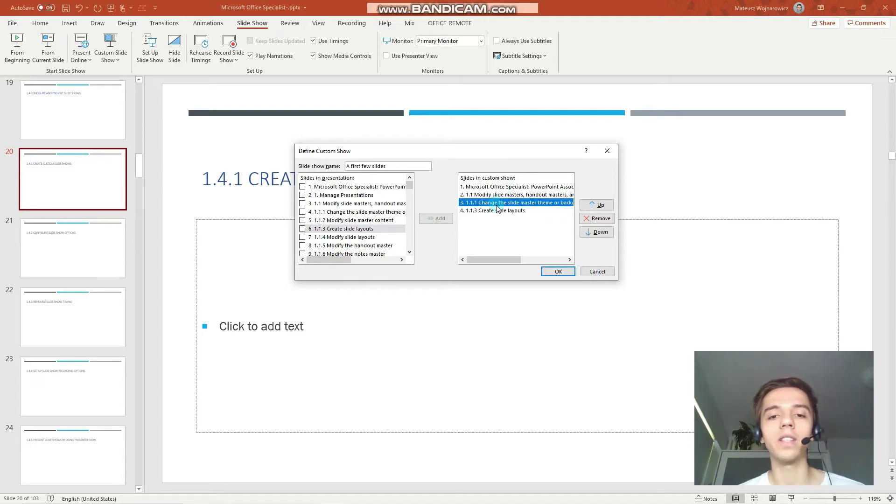
left_click(499, 211)
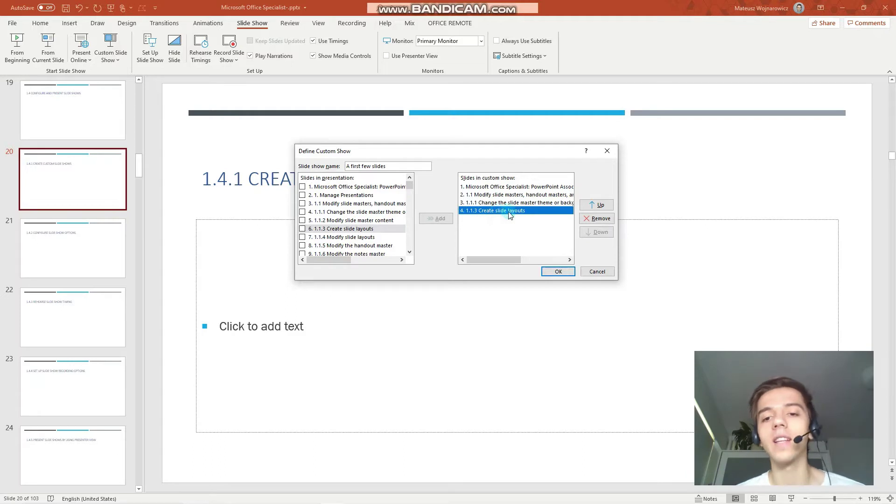
left_click(595, 207)
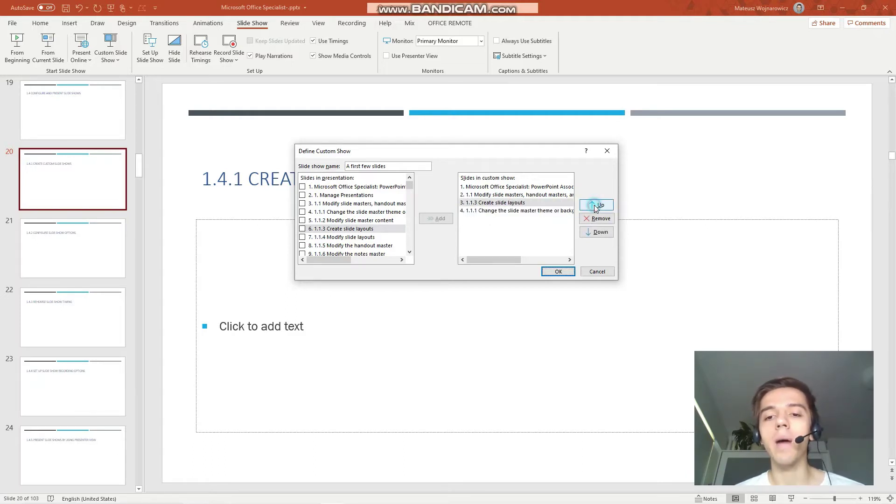
left_click(594, 235)
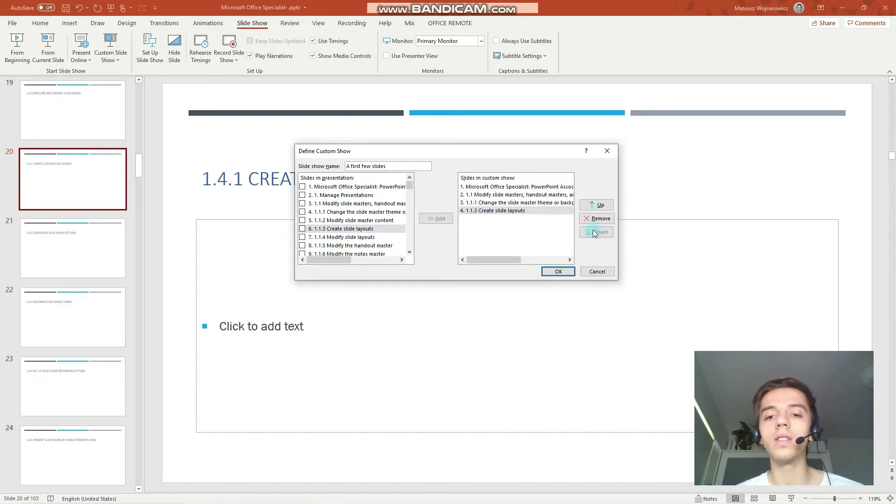
- Remove '1.1.3 Create slide layouts' from the show and save it to the Custom Shows list
left_click(597, 221)
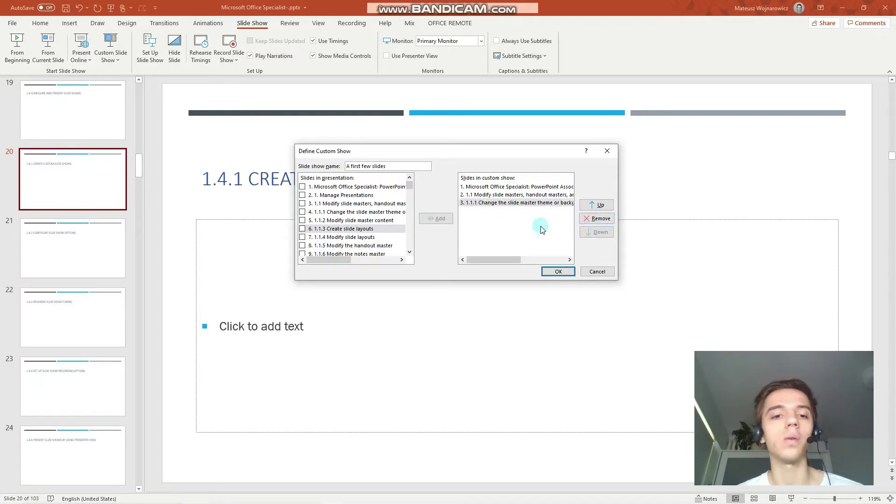
left_click(476, 187)
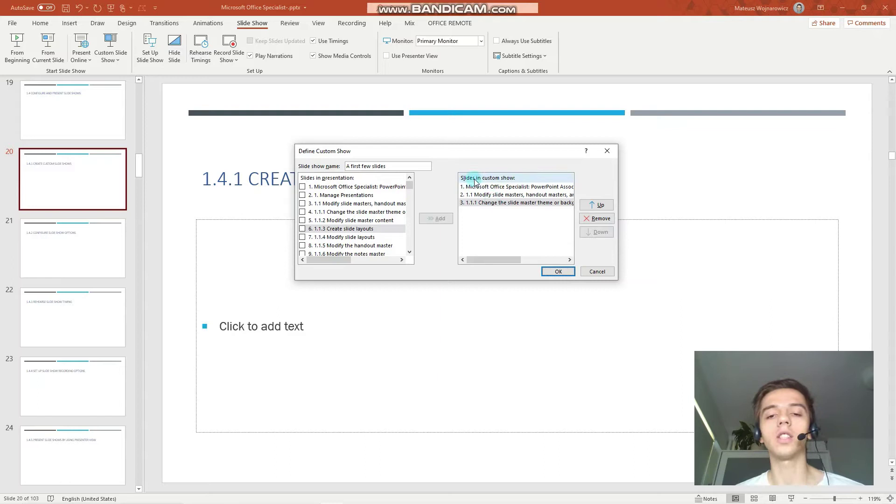
left_click(502, 203)
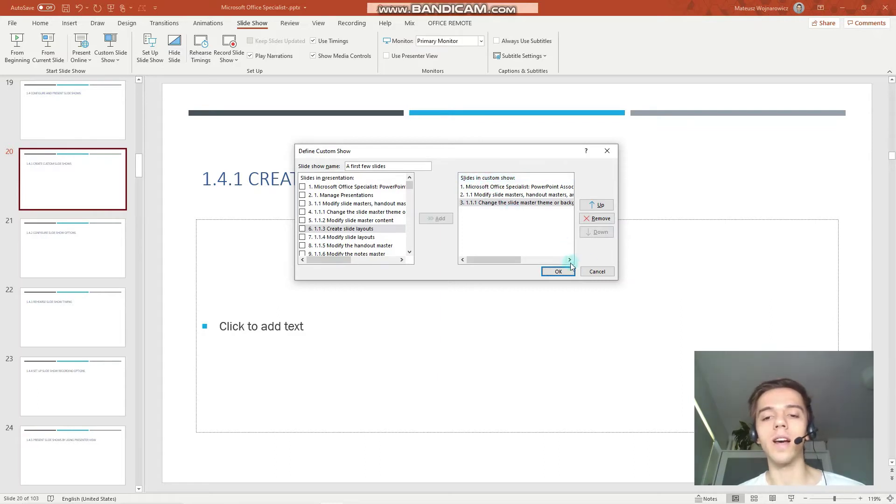
left_click(559, 272)
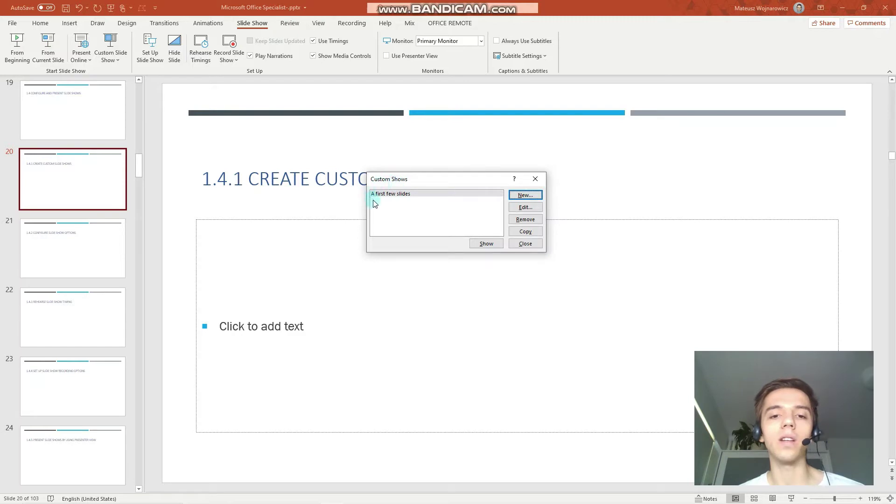
left_click(522, 213)
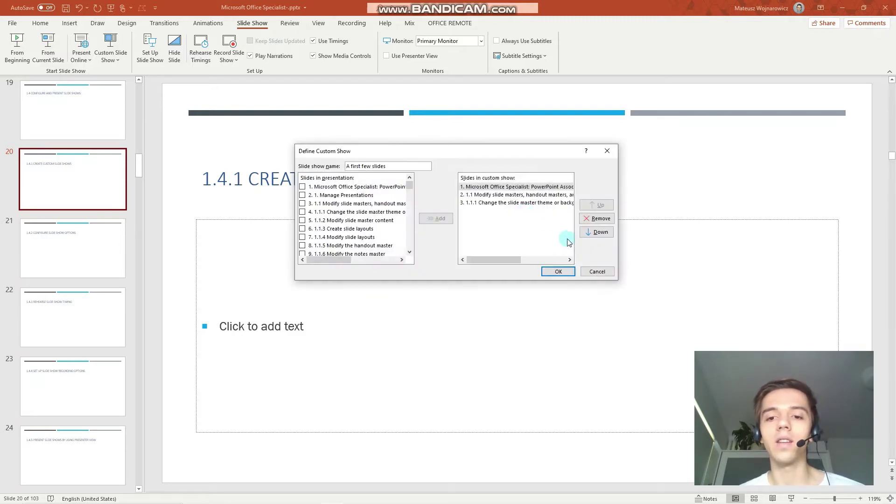
left_click(597, 271)
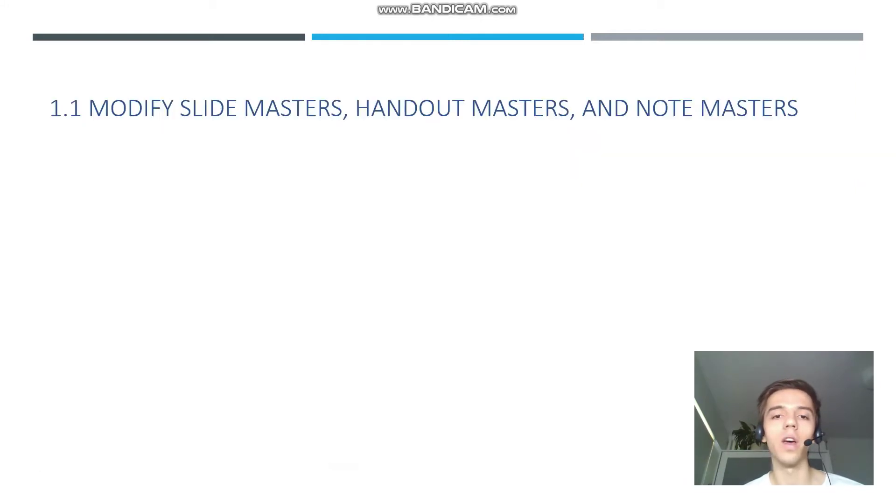
key("Right")
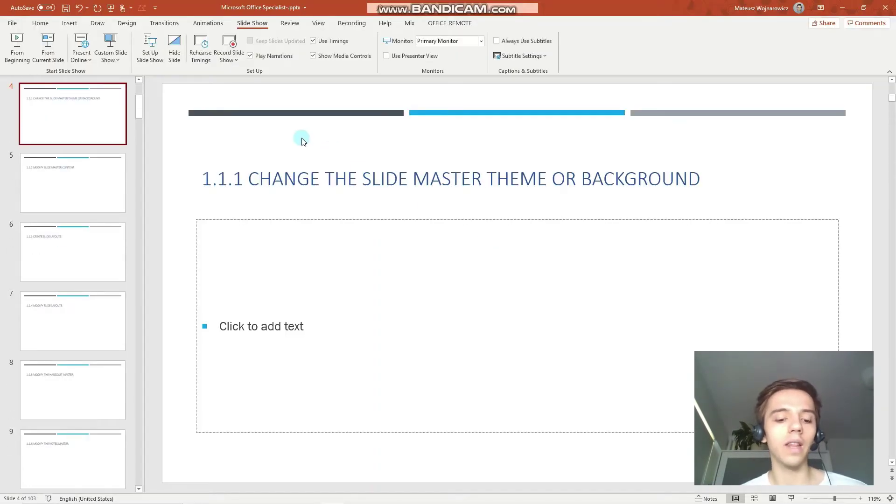
left_click(119, 63)
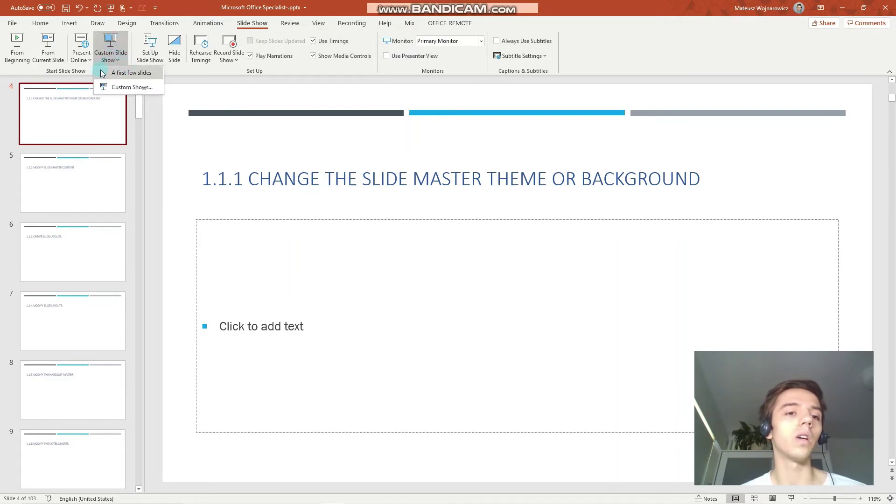
left_click(146, 74)
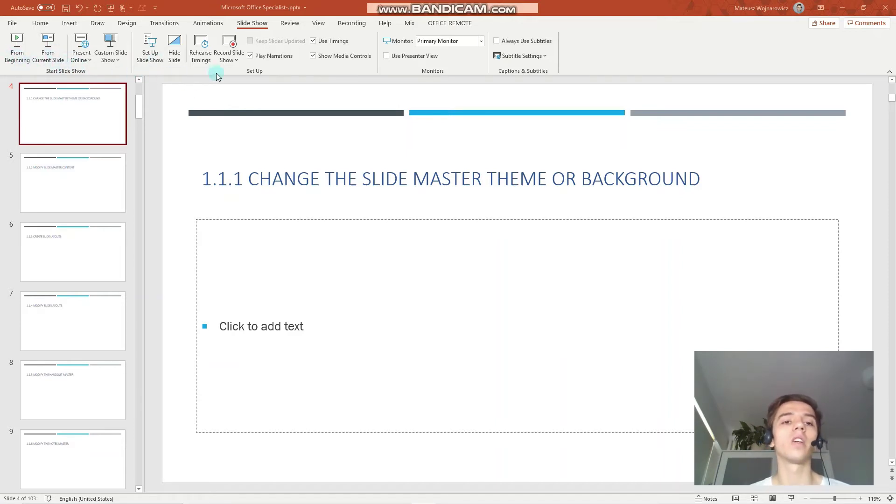
- Set up the show to play custom show 'A first few slides' using timings, then start it from the beginning
left_click(159, 59)
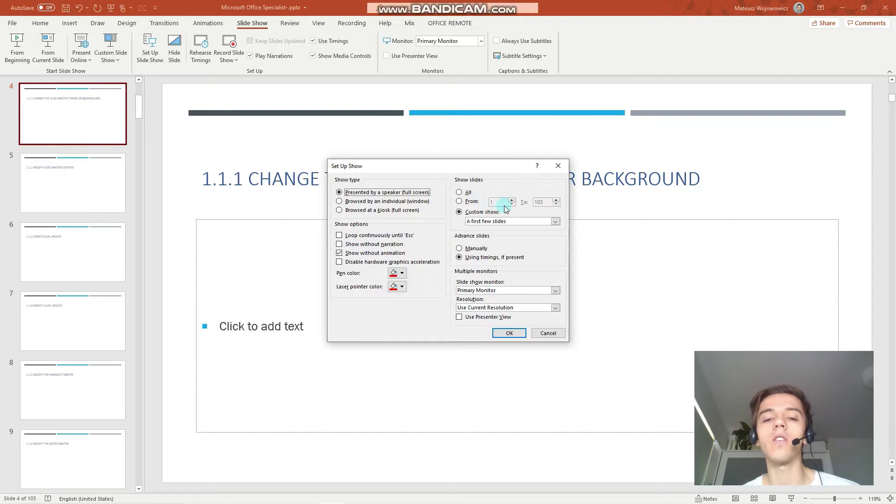
left_click(508, 221)
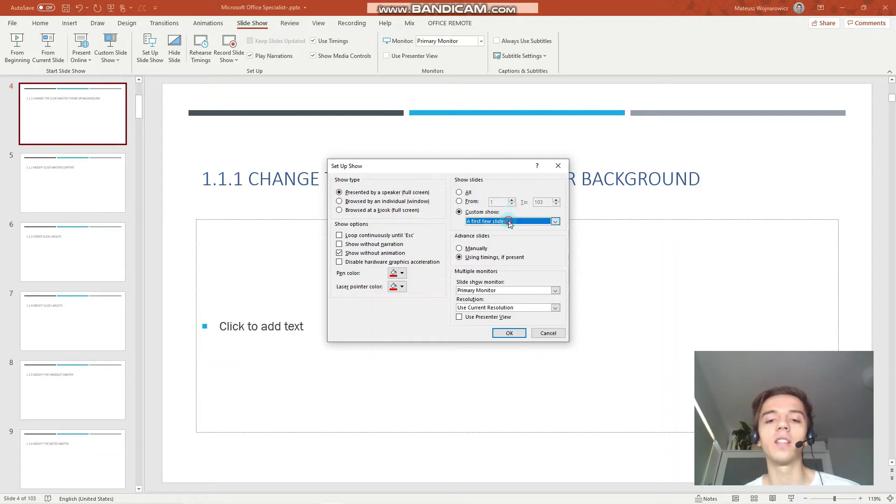
left_click(511, 230)
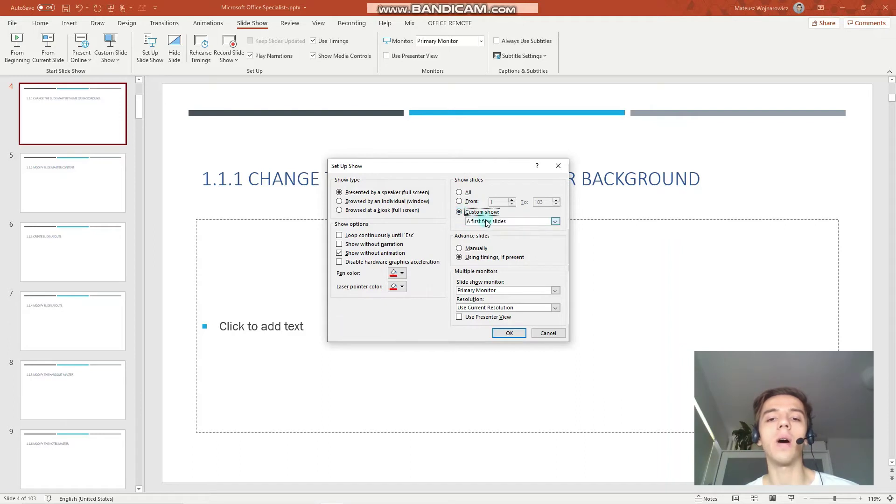
left_click(493, 224)
left_click(496, 231)
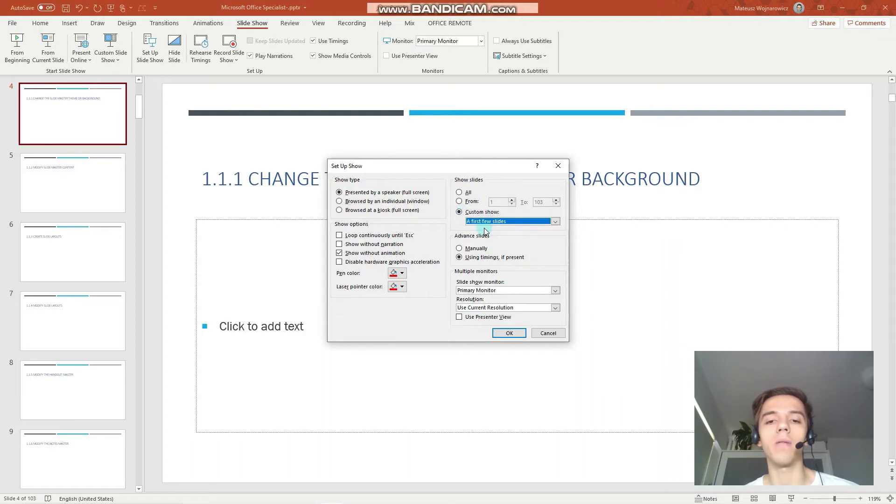
left_click(510, 334)
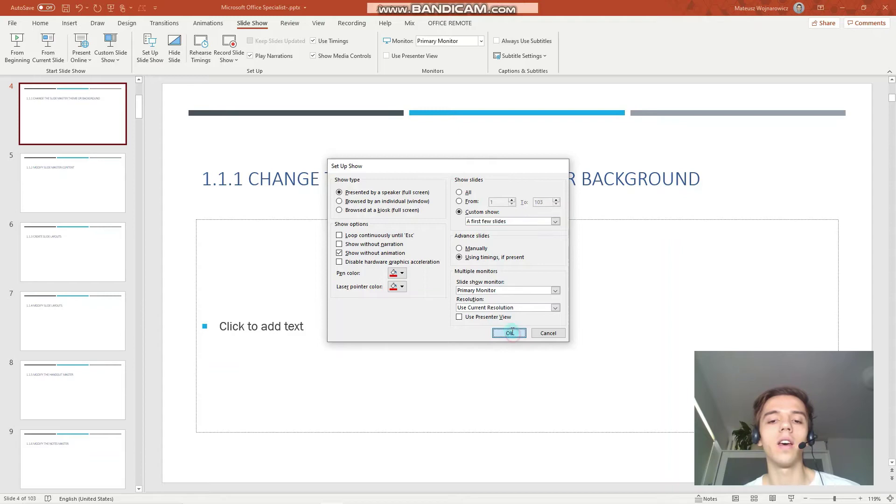
left_click(22, 60)
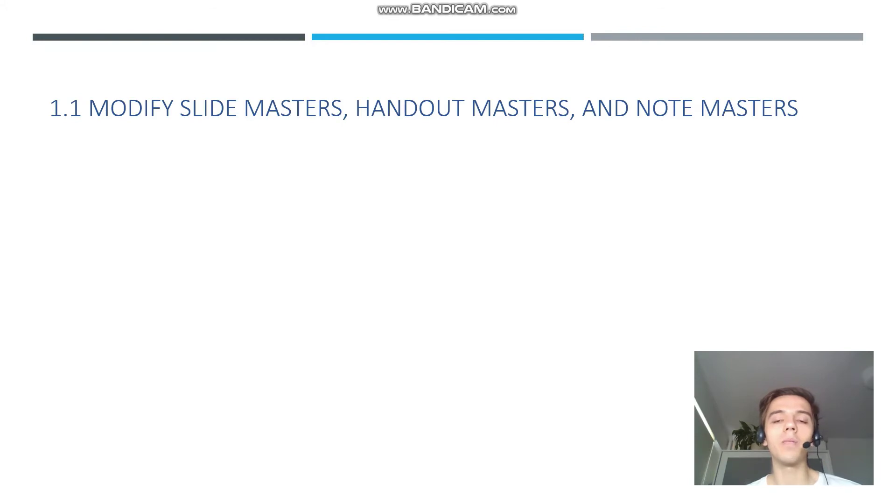
key("Right")
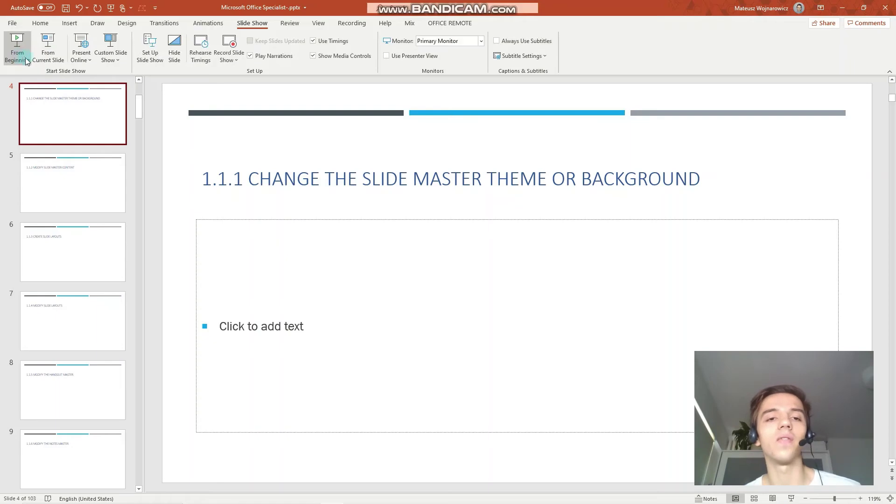
- Exit the show and, in Set Up Show, switch advancing to Manually then back to Using timings
left_click(156, 59)
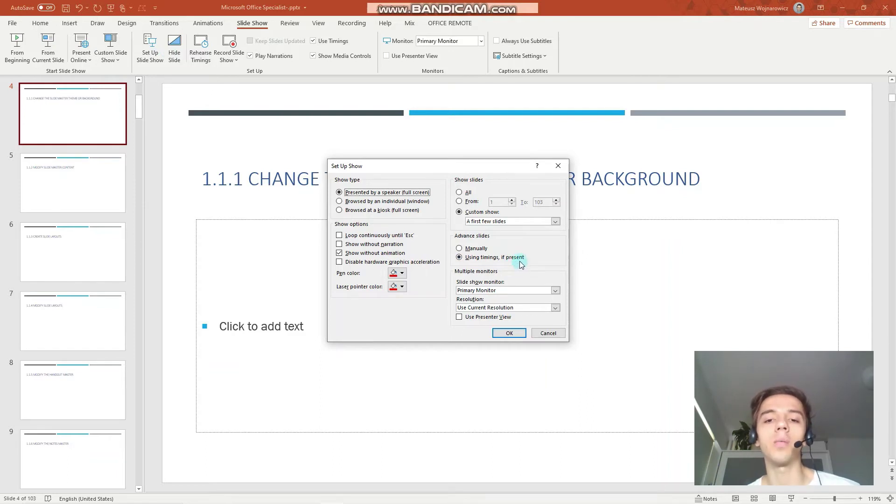
left_click(485, 251)
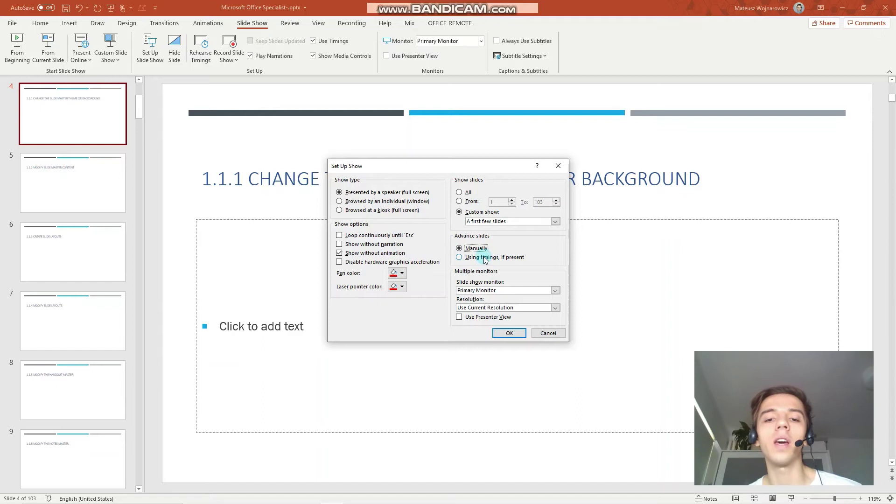
left_click(486, 258)
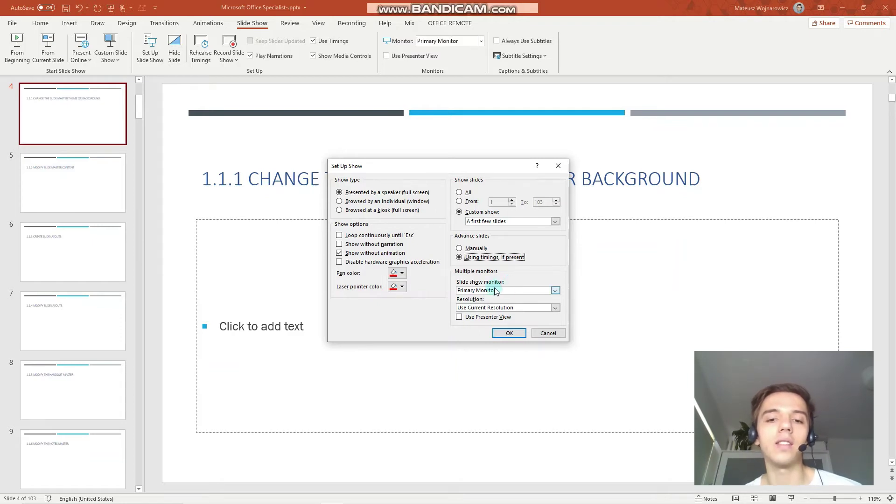
left_click(512, 308)
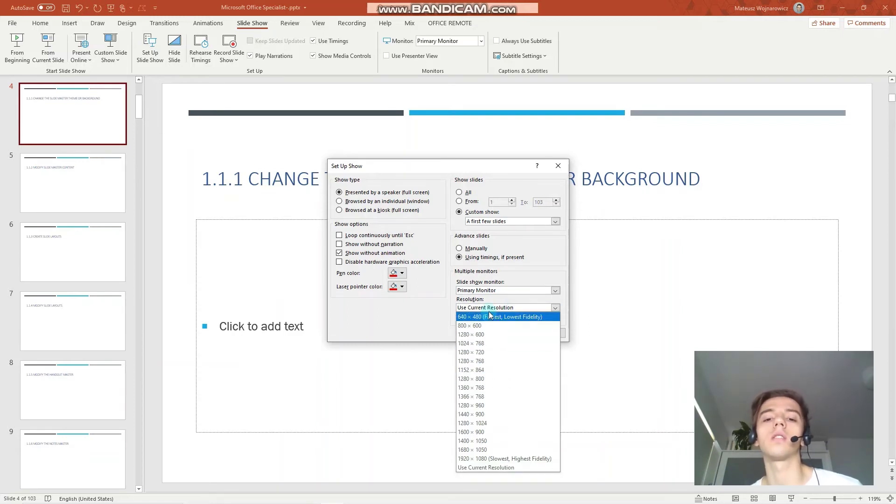
left_click(490, 309)
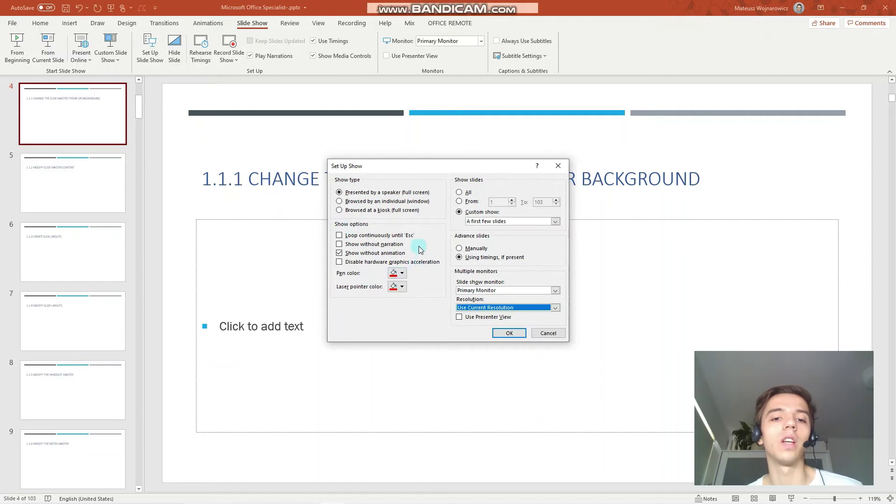
- Turn on 'Loop continuously until Esc', confirm the setup, and advance the running show one slide
left_click(385, 238)
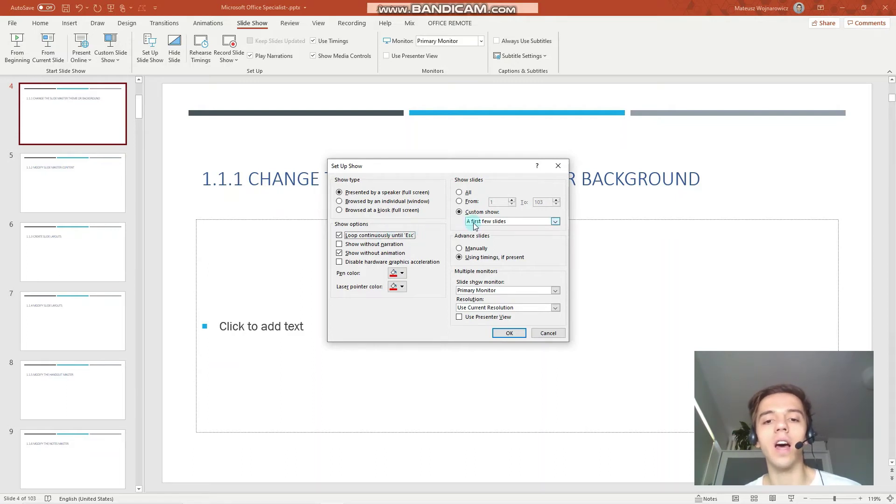
left_click(510, 333)
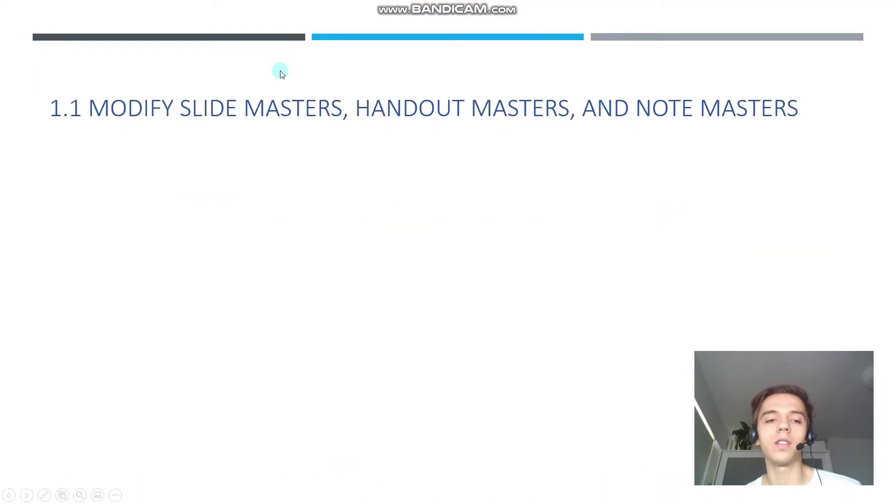
left_click(282, 74)
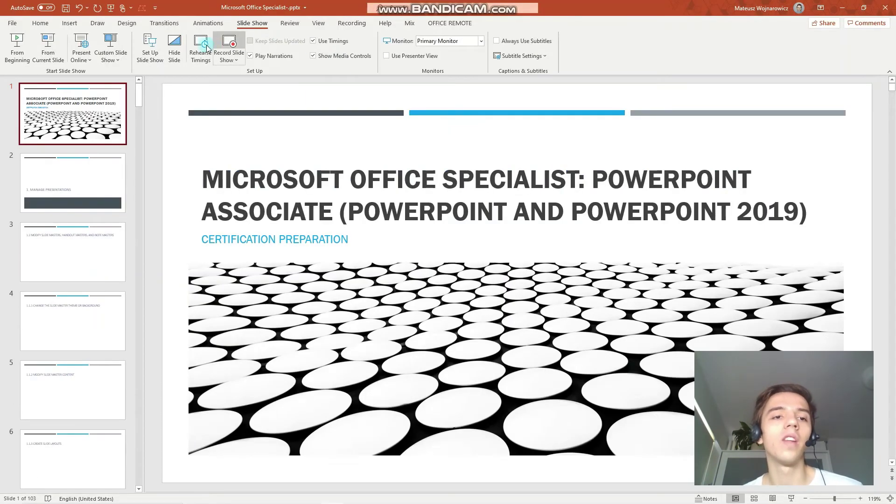
left_click(154, 50)
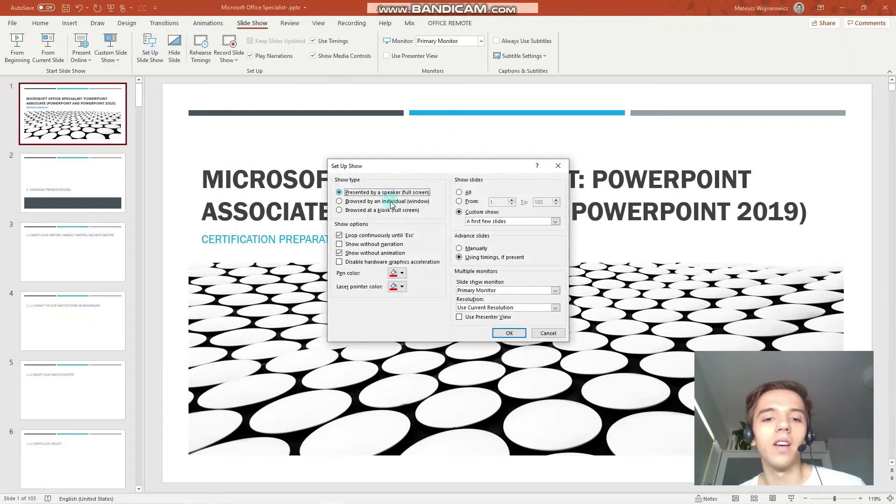
left_click(388, 257)
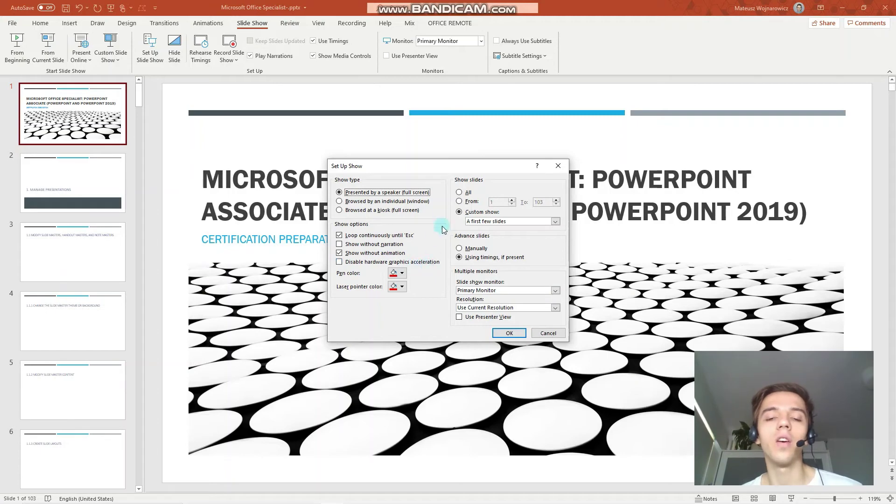
left_click_drag(485, 169, 486, 107)
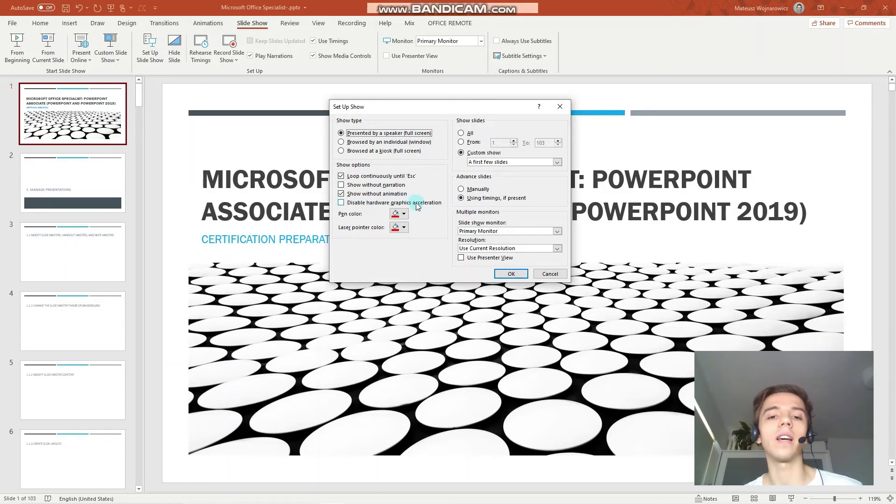
left_click(552, 274)
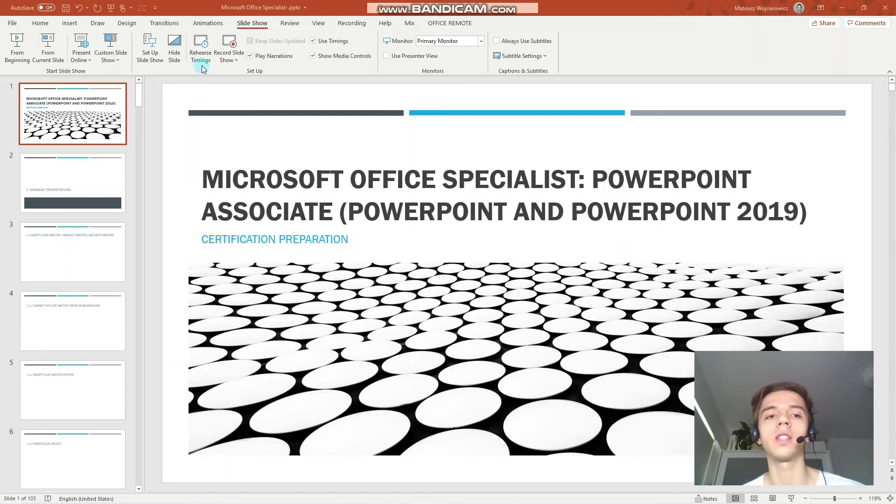
left_click(150, 49)
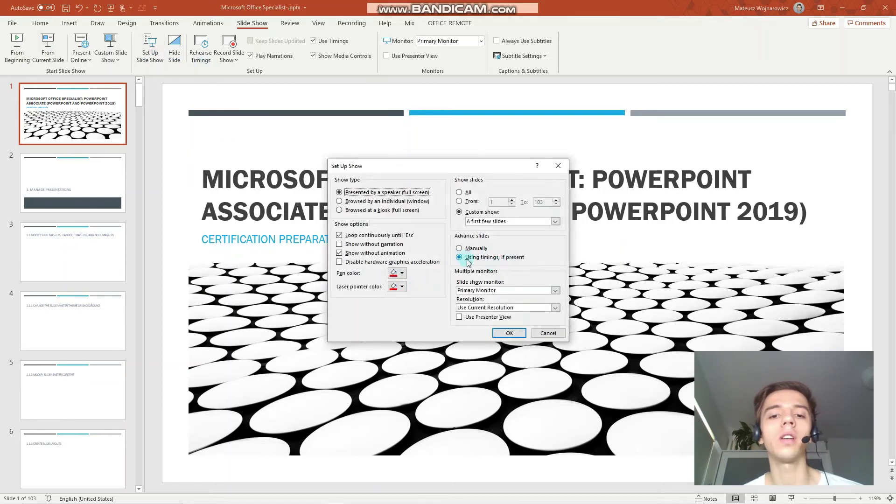
left_click(508, 333)
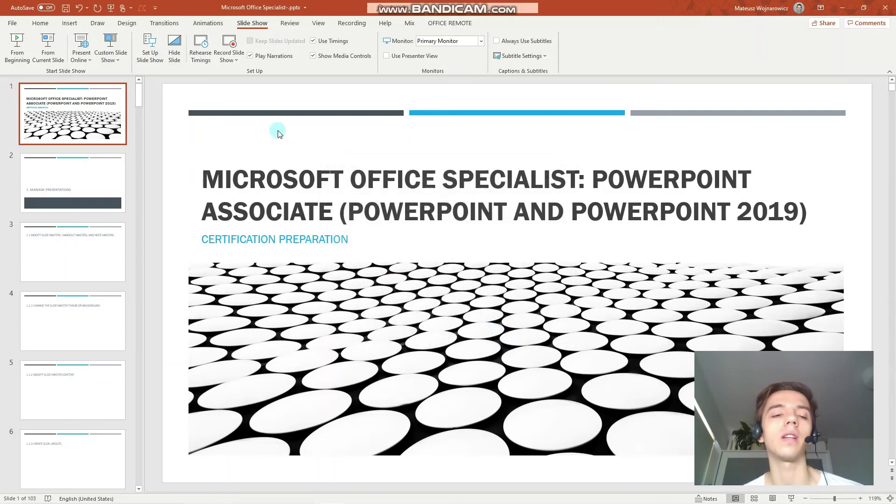
- Rehearse timings with one pause and a slide advance, ending at 0:00:24, and keep the timings
left_click(208, 58)
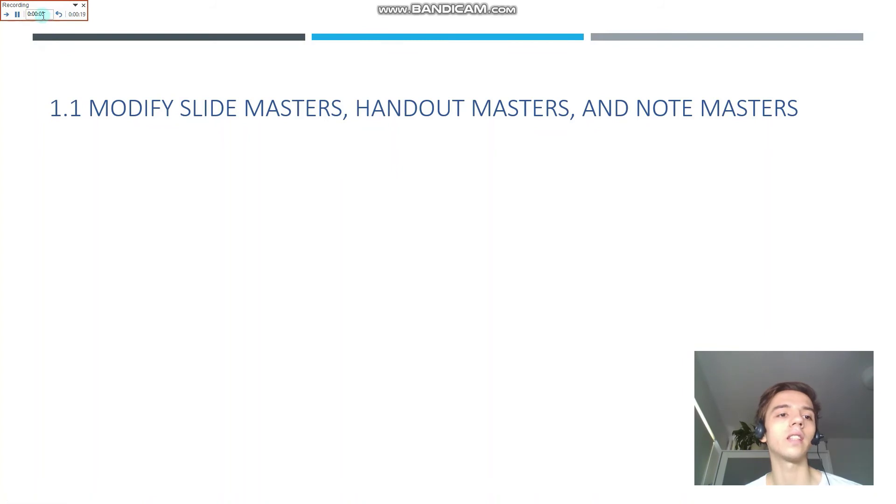
left_click(17, 14)
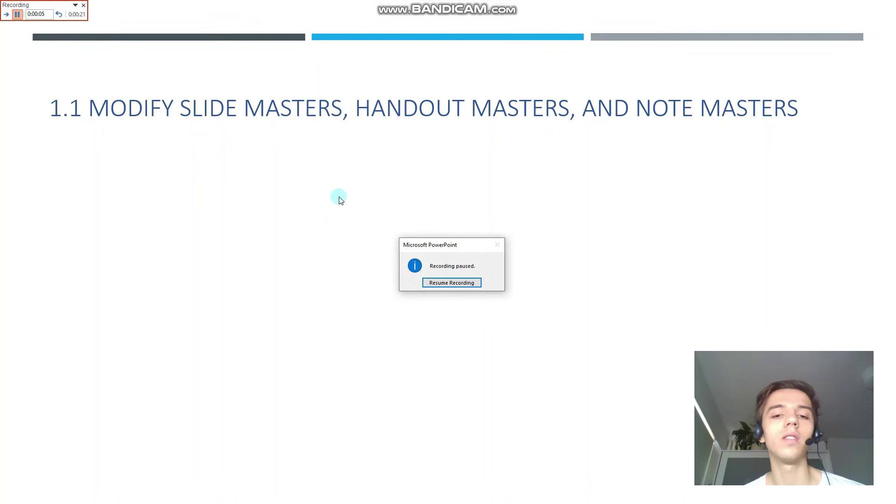
left_click(455, 284)
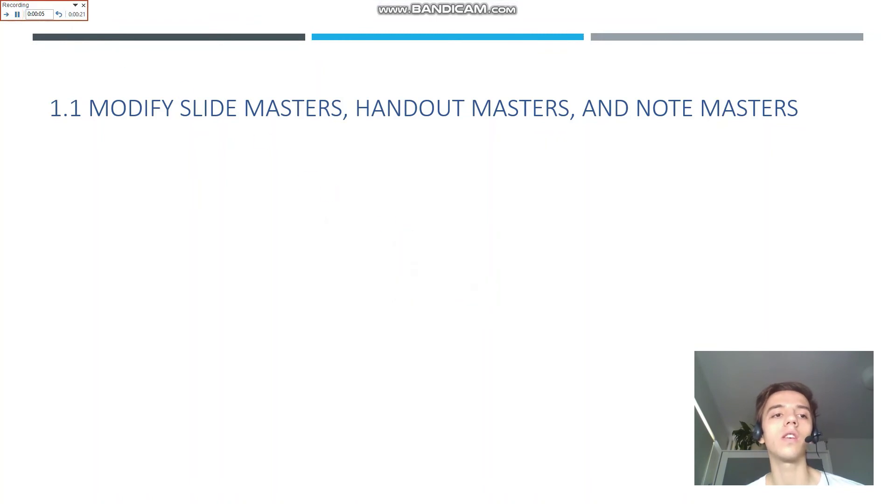
key("Right")
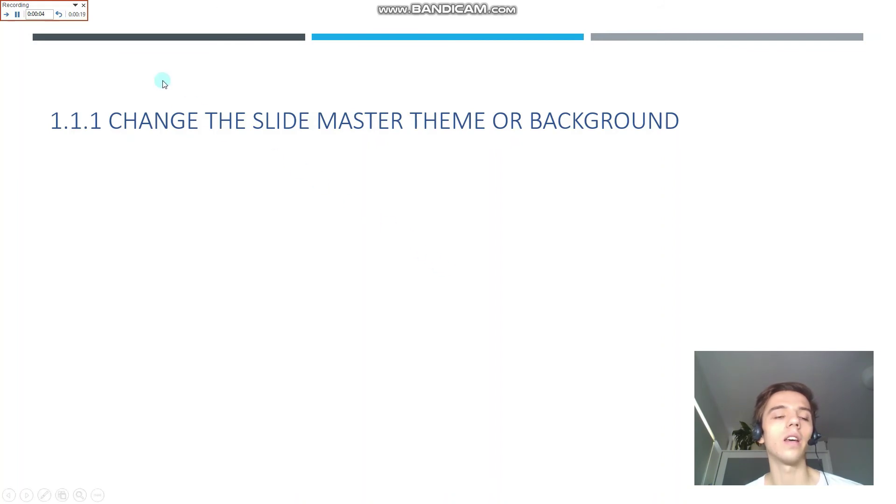
left_click(84, 7)
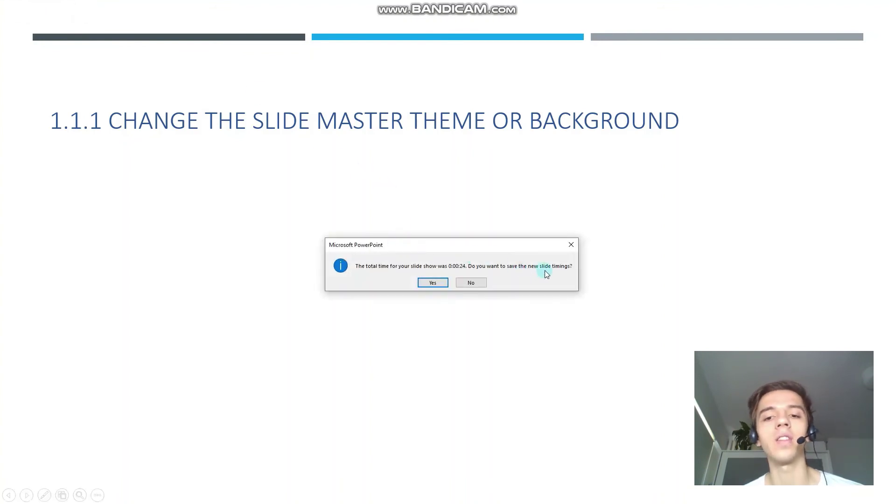
left_click(438, 282)
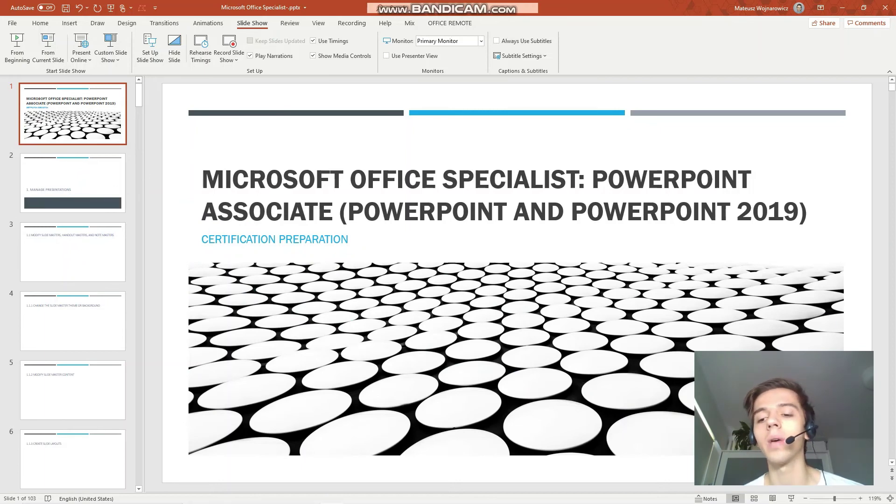
left_click(757, 498)
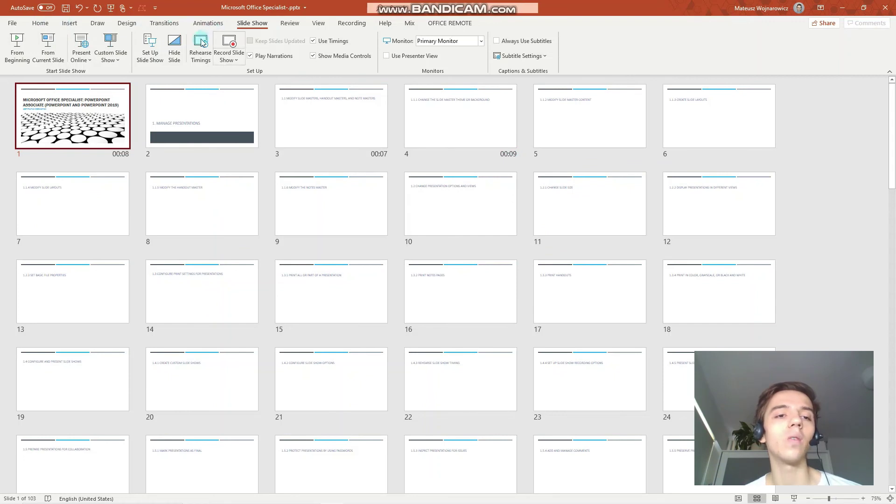
left_click(159, 55)
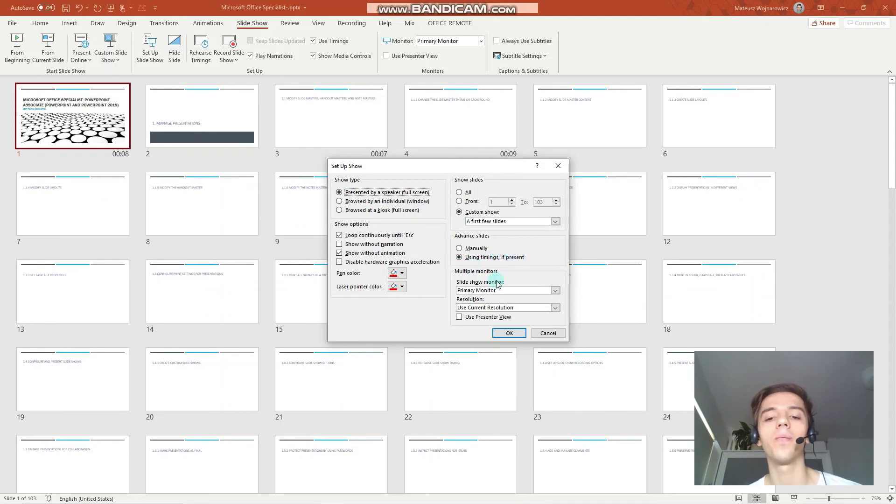
left_click(547, 333)
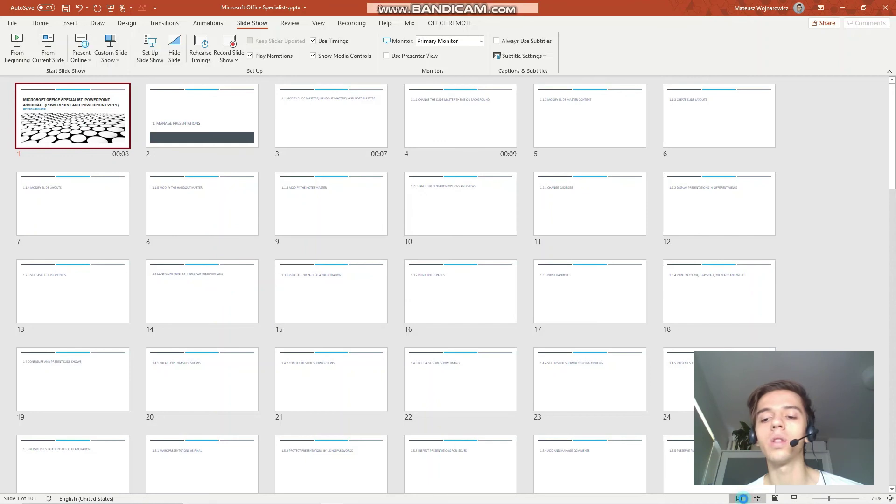
left_click(743, 498)
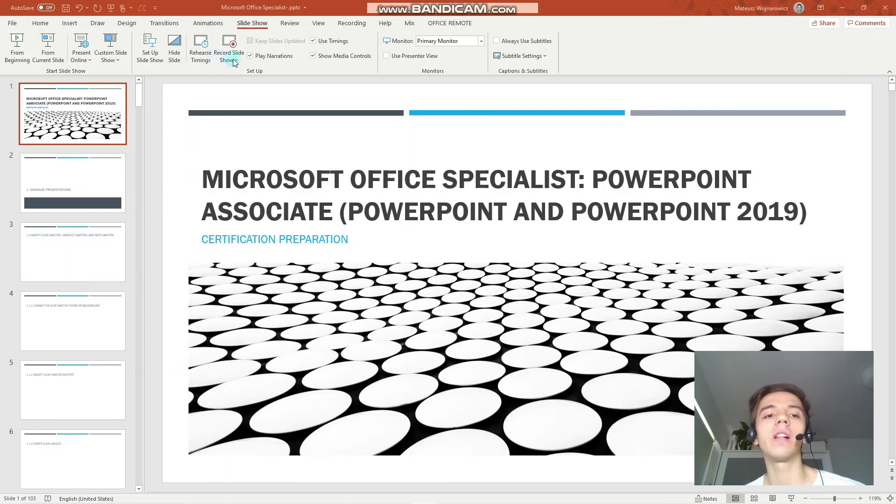
left_click(260, 88)
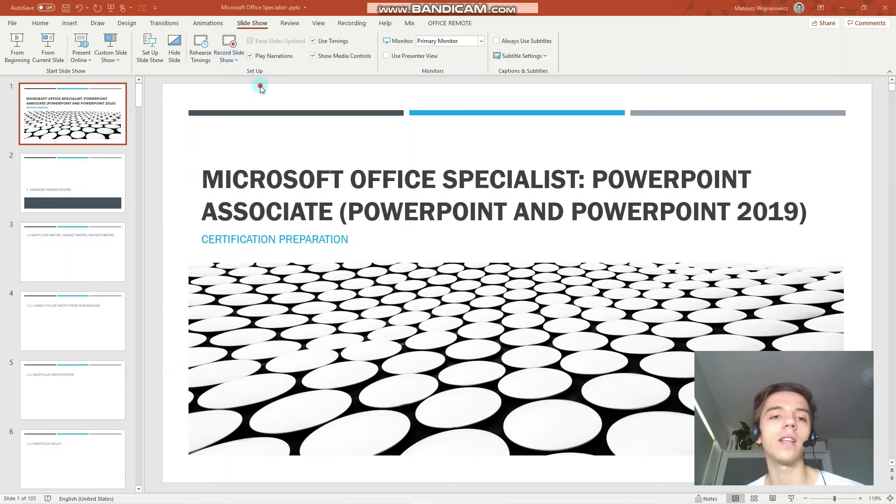